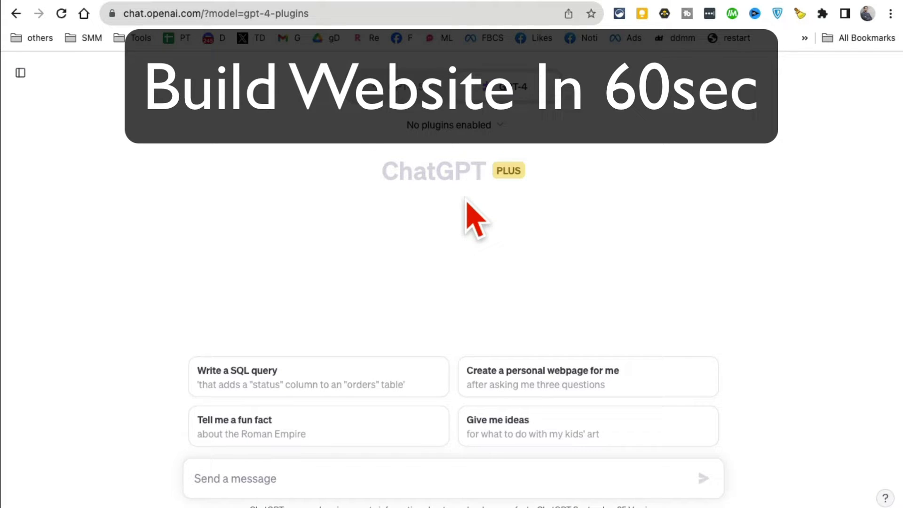
# Switch ChatGPT from GPT-3.5 to the GPT-4 model with Plugins mode
pyautogui.click(410, 90)
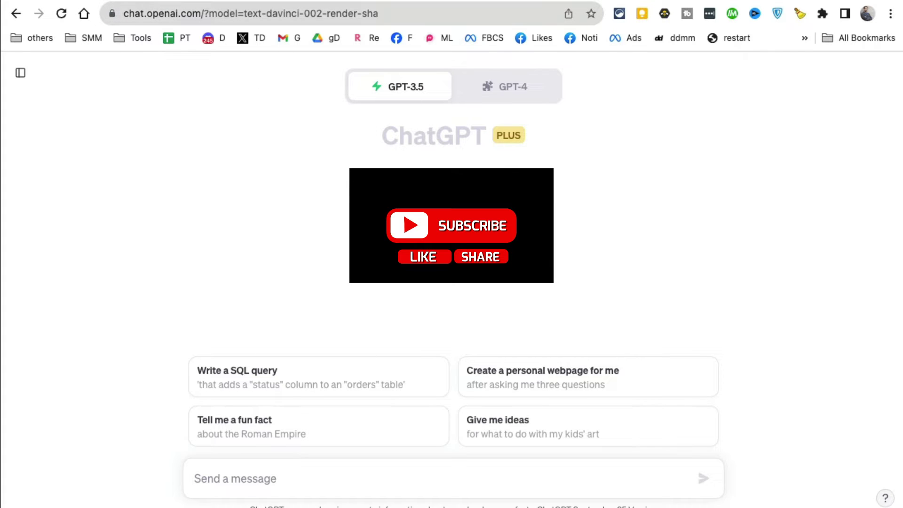
pyautogui.click(514, 89)
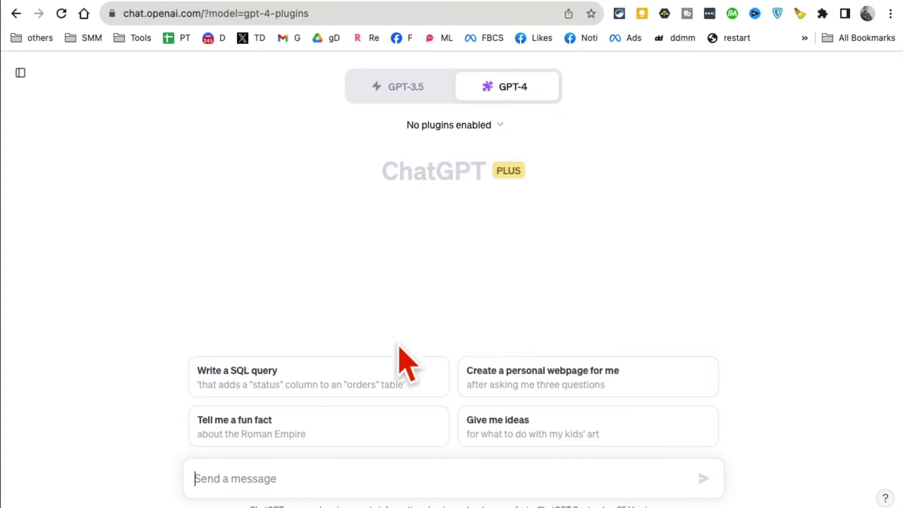
pyautogui.click(451, 127)
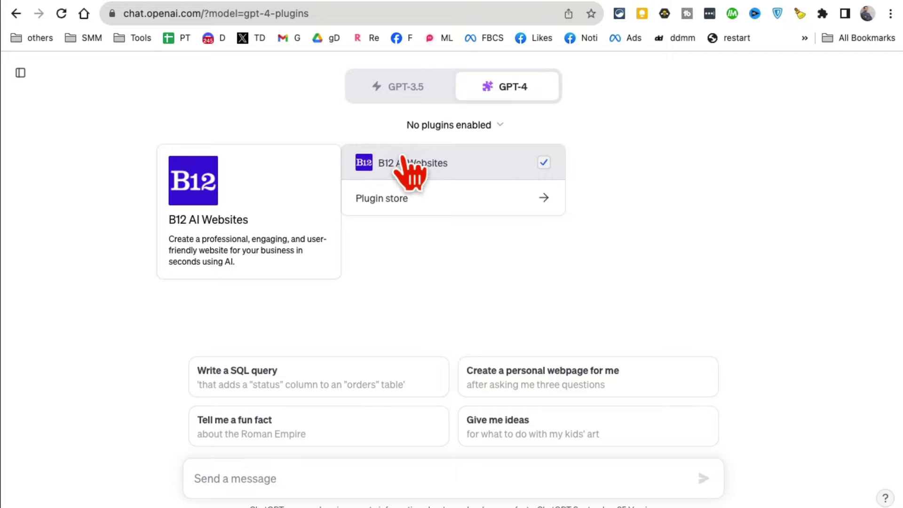
pyautogui.click(399, 199)
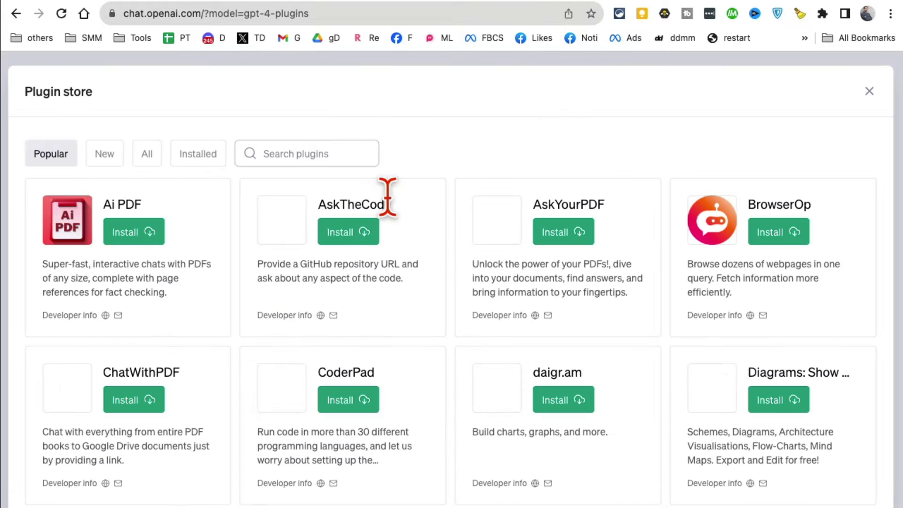
pyautogui.click(321, 155)
pyautogui.write('we')
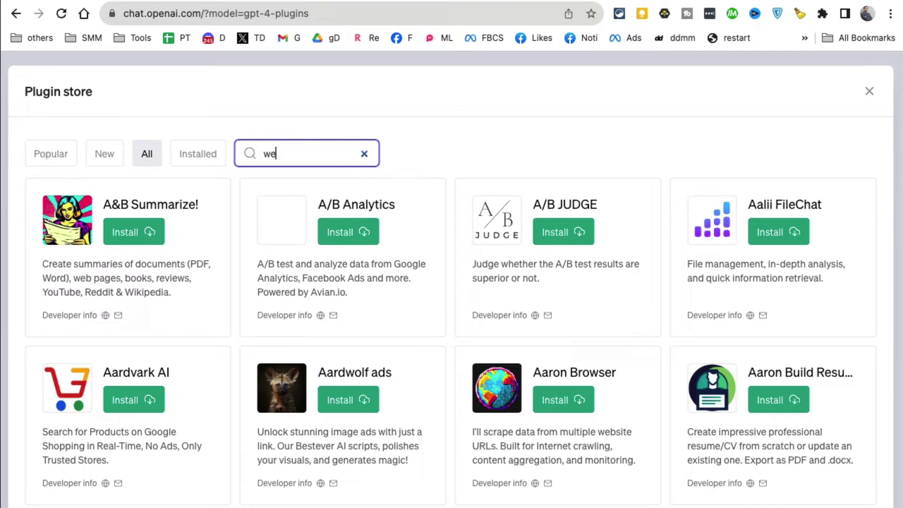
pyautogui.write('bsite')
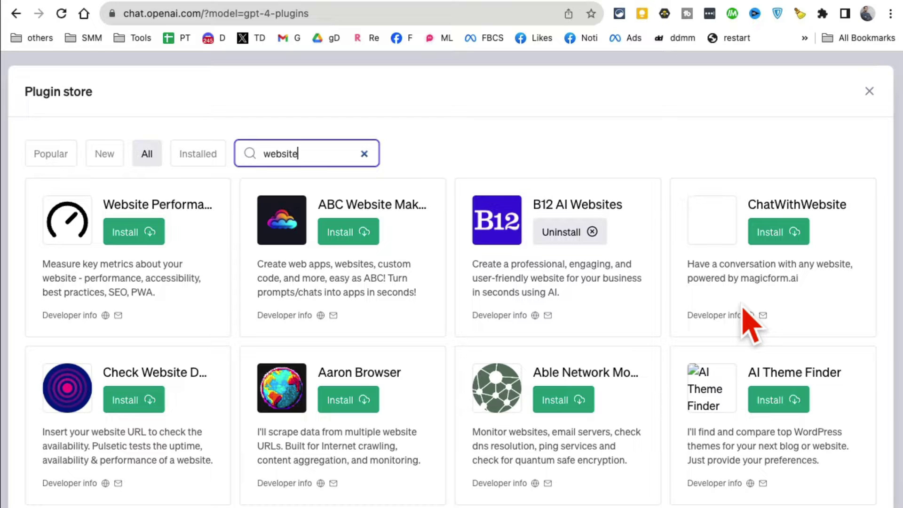
pyautogui.scroll(-2, 748, 315)
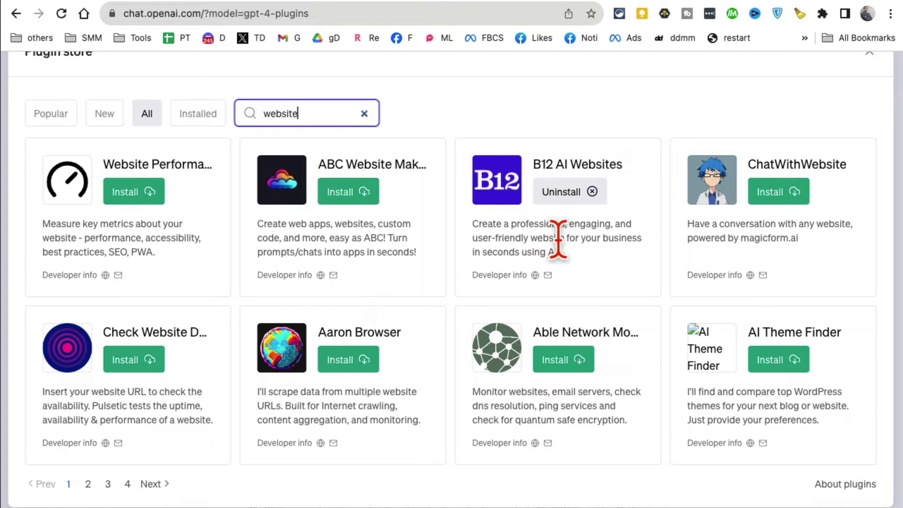
pyautogui.scroll(1, 680, 315)
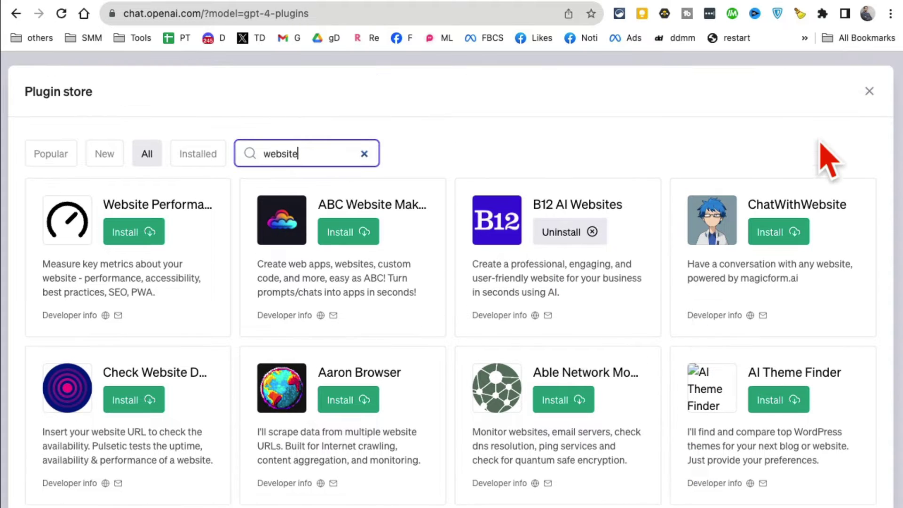
pyautogui.click(869, 72)
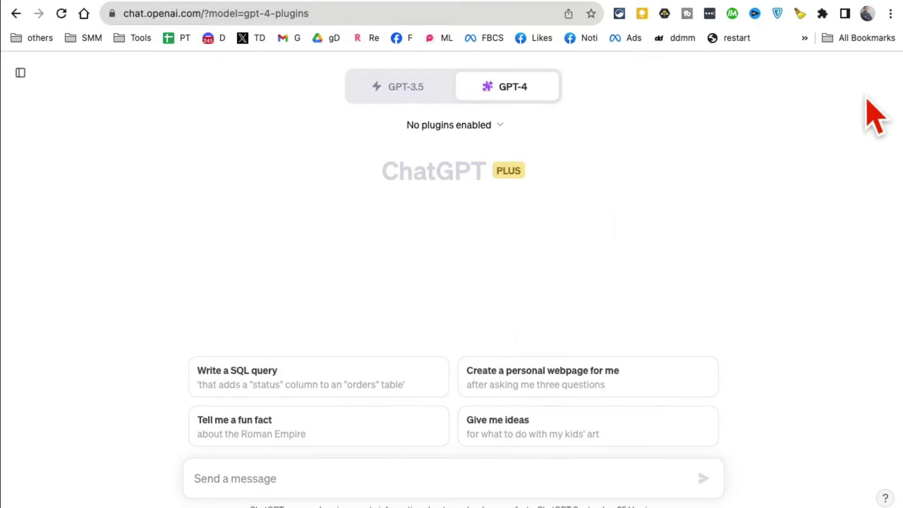
# Enable the B12 AI Websites plugin in the plugins list
pyautogui.click(475, 125)
pyautogui.moveTo(413, 163)
pyautogui.click(435, 167)
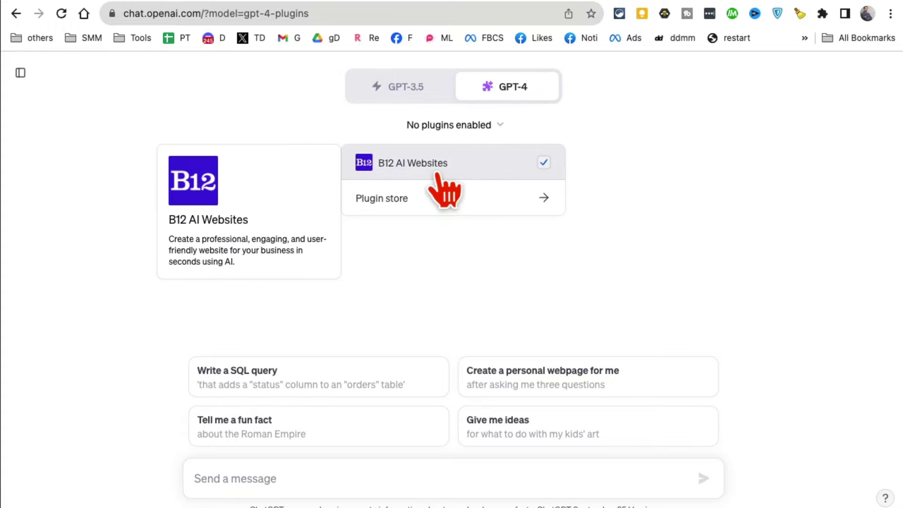
pyautogui.click(652, 225)
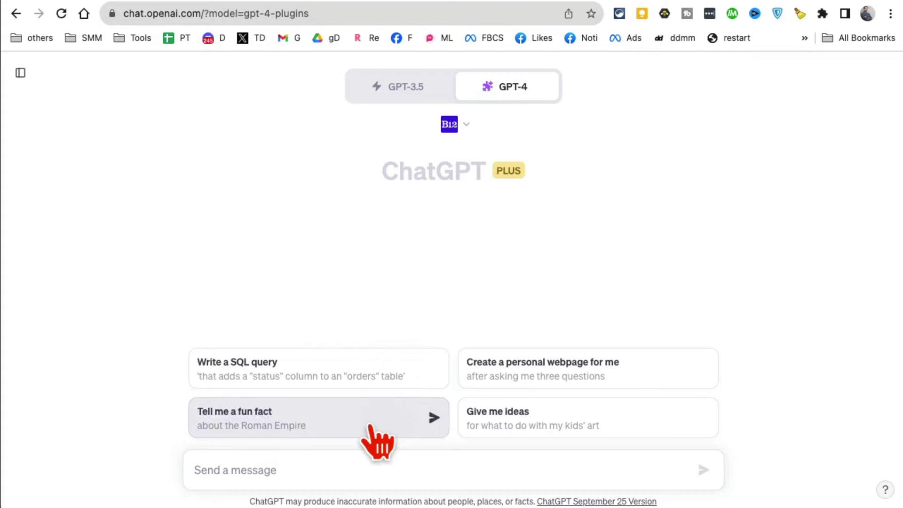
# Ask ChatGPT to create a website for a local gym in Dallas, Texas
pyautogui.click(352, 464)
pyautogui.write('pl')
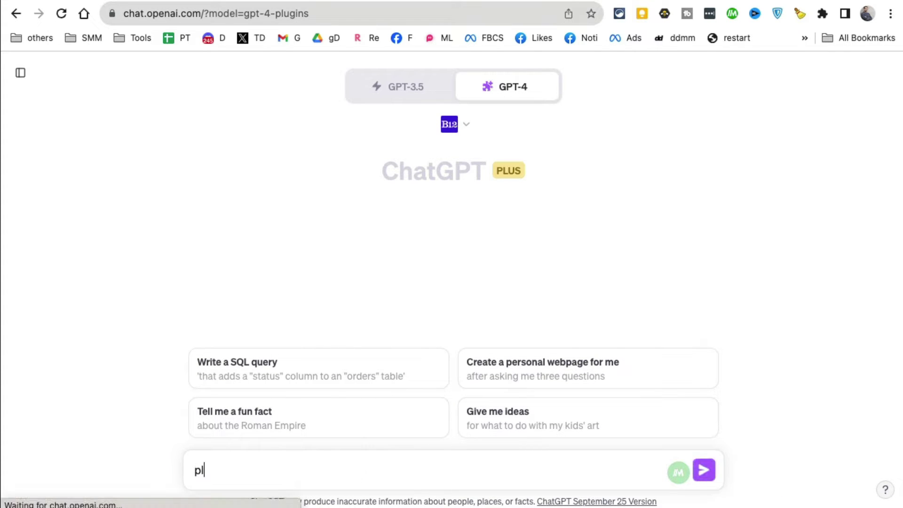
pyautogui.write('eas')
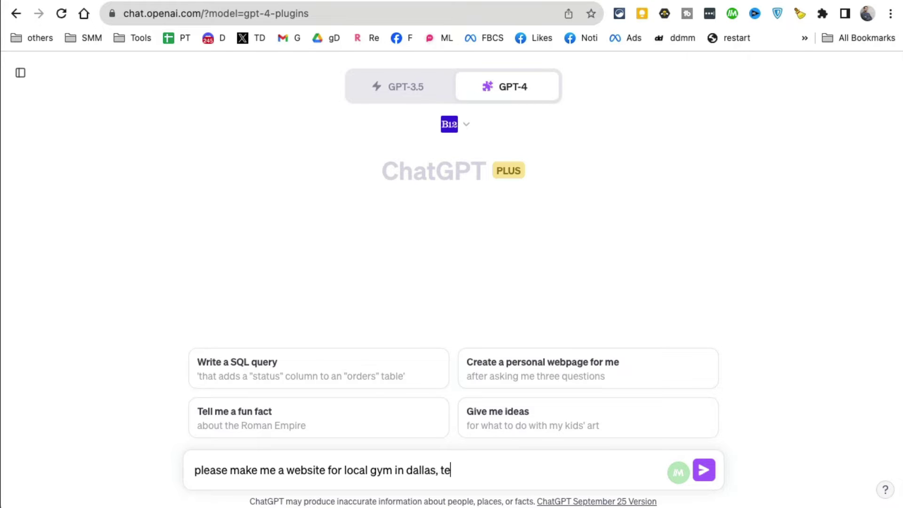
pyautogui.press('Return')
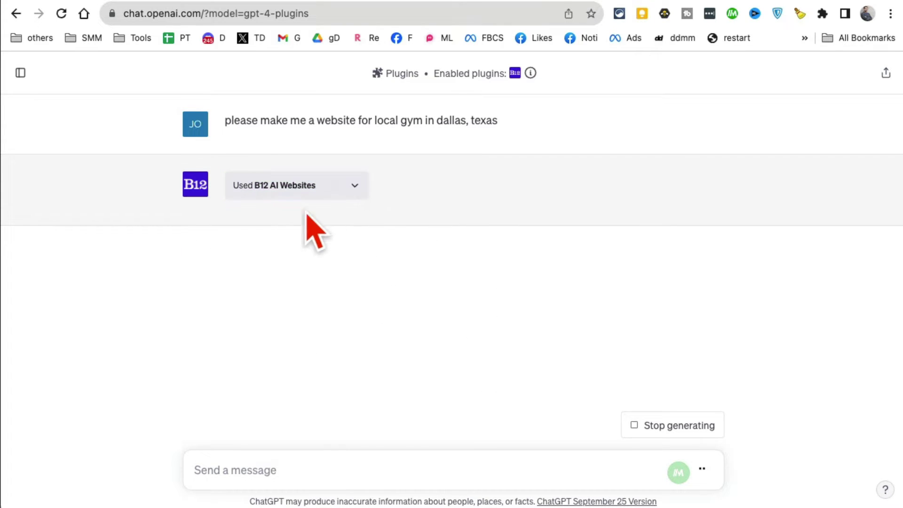
# Expand the B12 plugin call details and copy a temporary email address from tempmailo
pyautogui.click(356, 184)
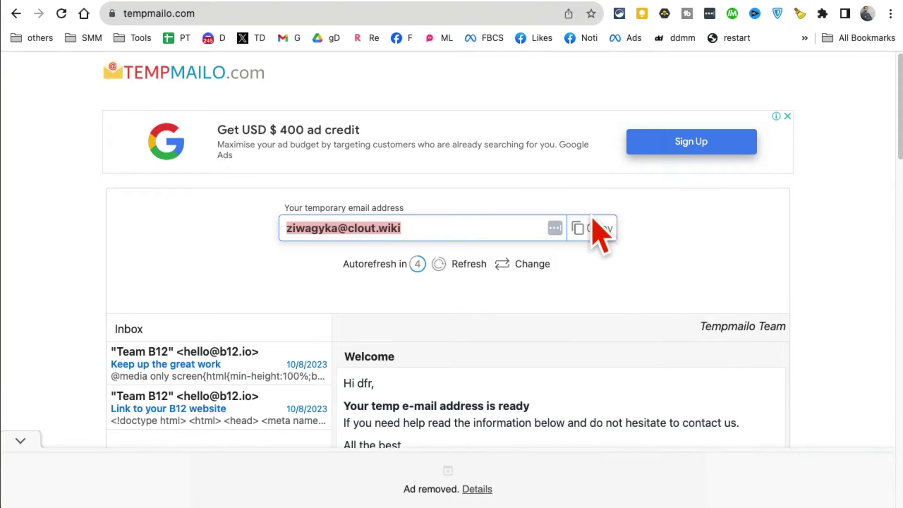
pyautogui.click(594, 228)
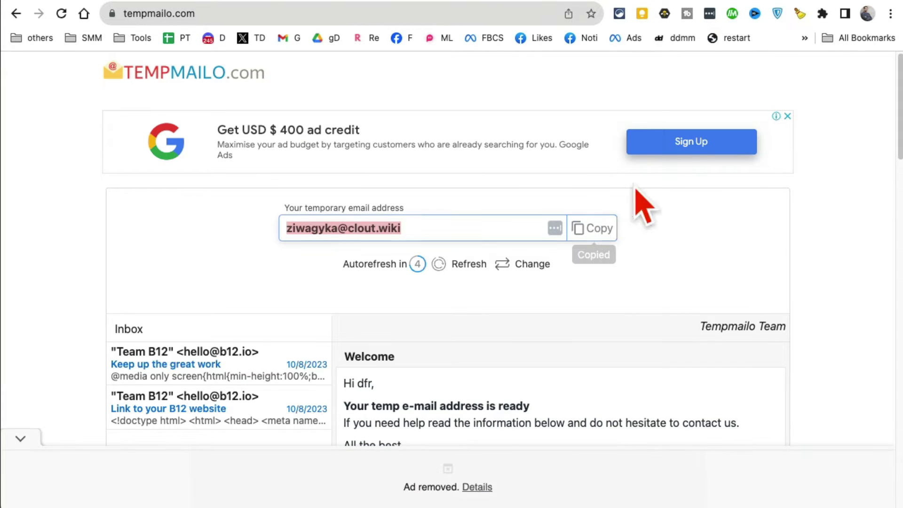
pyautogui.hotkey('ctrl', 'shift', 'Tab')
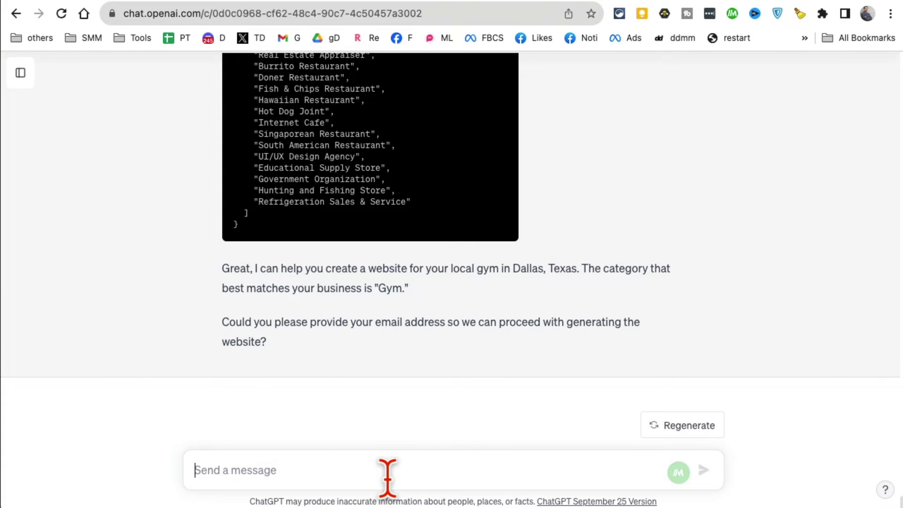
# Reply to the B12 plugin with the copied temporary email address
pyautogui.click(387, 476)
pyautogui.hotkey('ctrl', 'v')
pyautogui.press('Return')
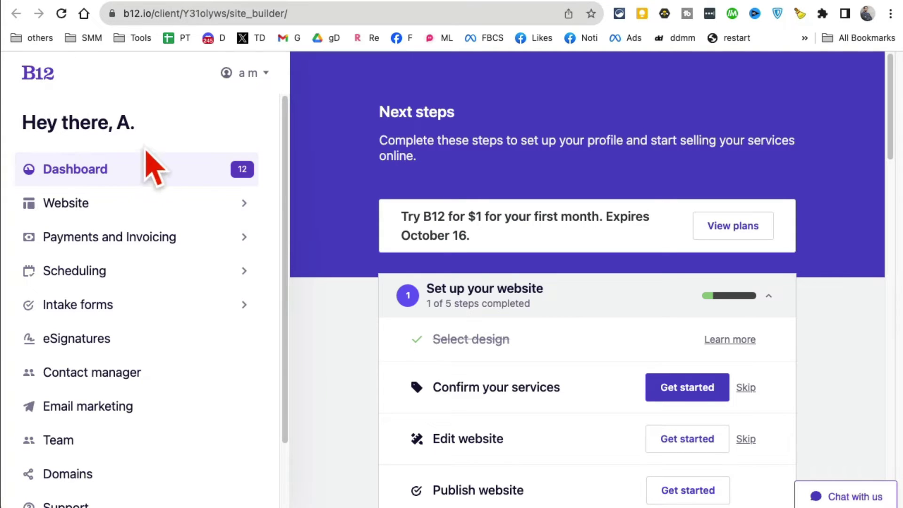
# Open the gym site editor and scroll the desktop preview past hero and About to Services
pyautogui.click(106, 209)
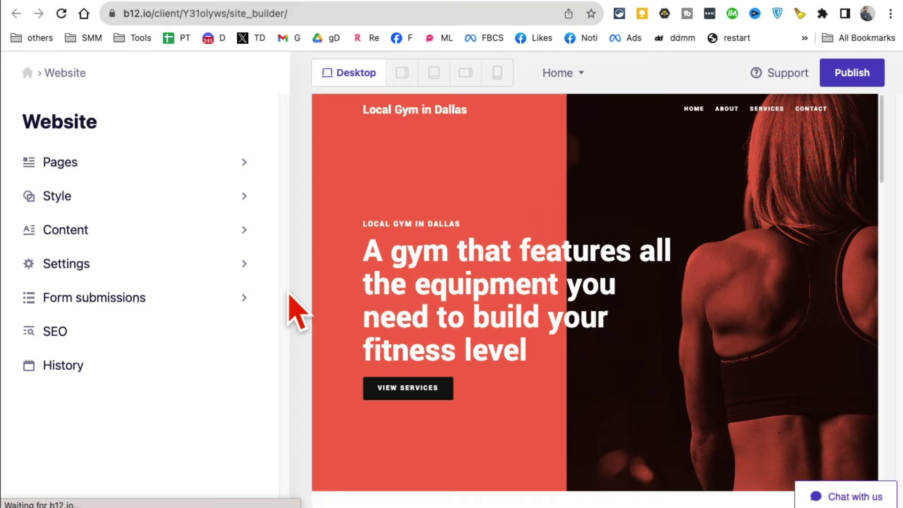
pyautogui.scroll(-1, 654, 301)
pyautogui.scroll(-2, 691, 308)
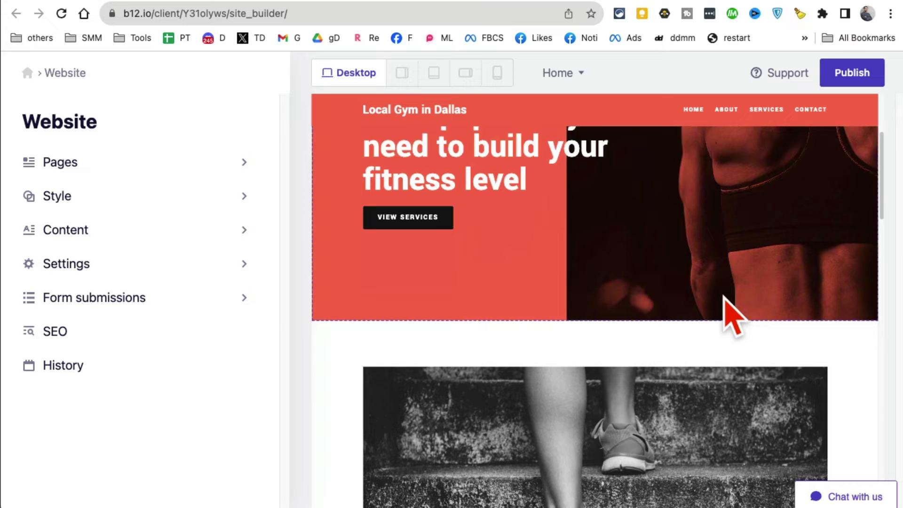
pyautogui.scroll(-2, 748, 315)
pyautogui.scroll(-3, 764, 311)
pyautogui.scroll(-4, 439, 228)
pyautogui.scroll(10, 439, 227)
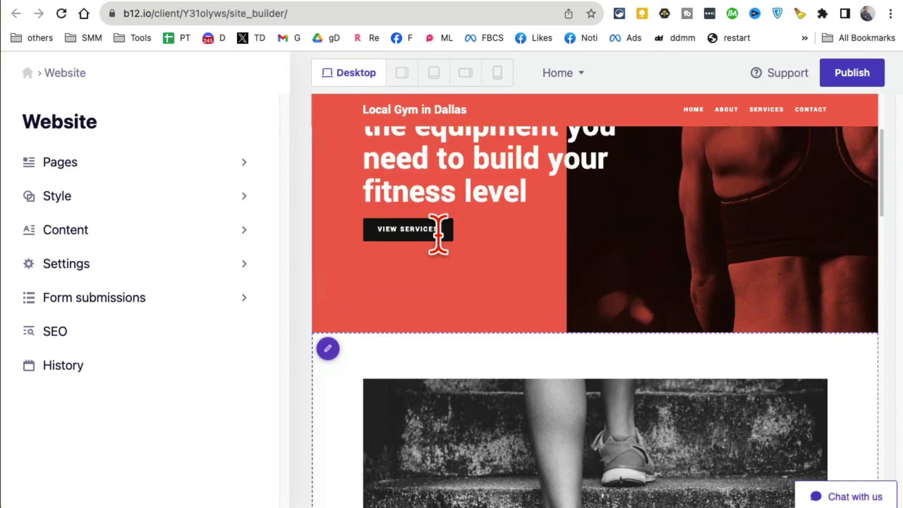
pyautogui.scroll(3, 616, 235)
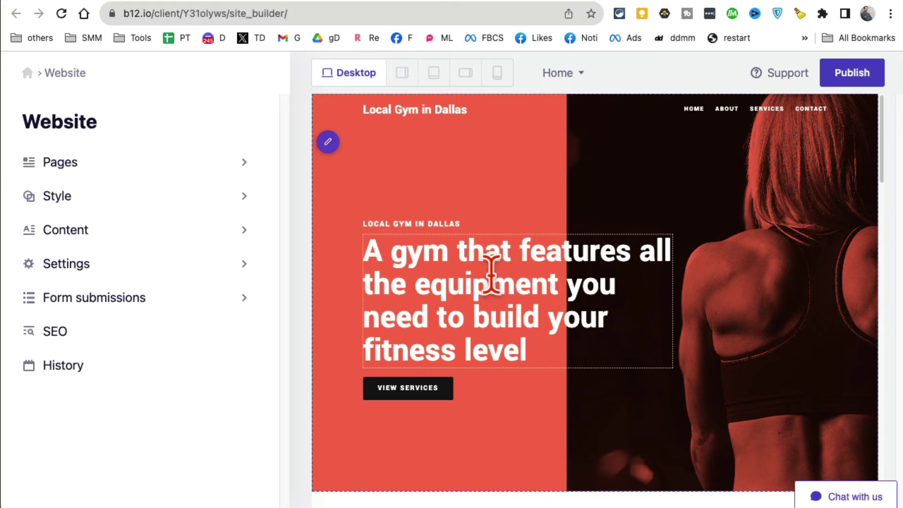
pyautogui.scroll(-5, 602, 324)
pyautogui.scroll(-2, 602, 330)
pyautogui.scroll(-1, 631, 305)
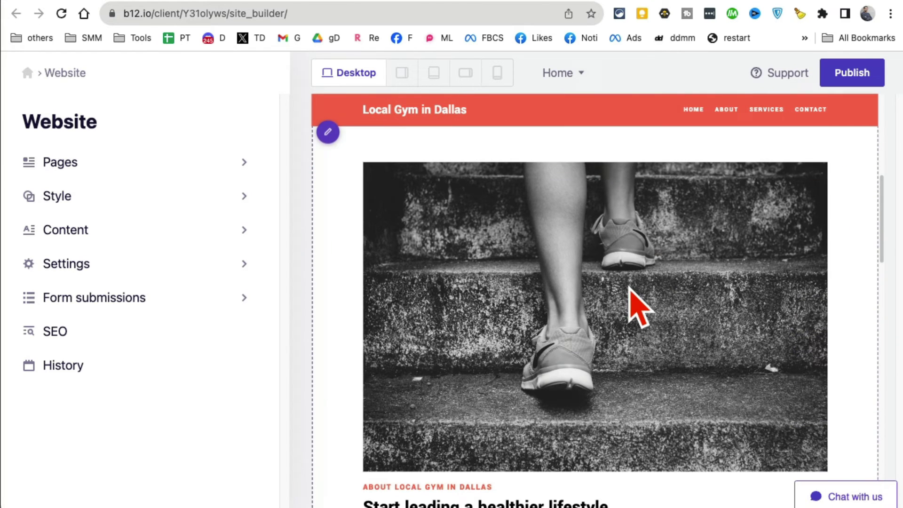
pyautogui.scroll(-2, 640, 306)
pyautogui.scroll(-3, 638, 304)
pyautogui.scroll(-5, 638, 304)
pyautogui.scroll(-4, 637, 304)
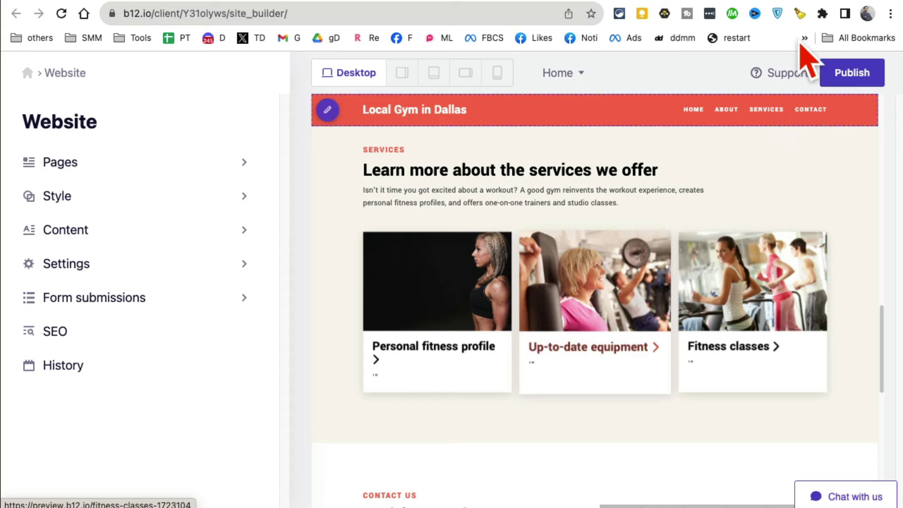
# Scroll up through the B12 plugin's business category list to the original gym prompt
pyautogui.scroll(2, 428, 292)
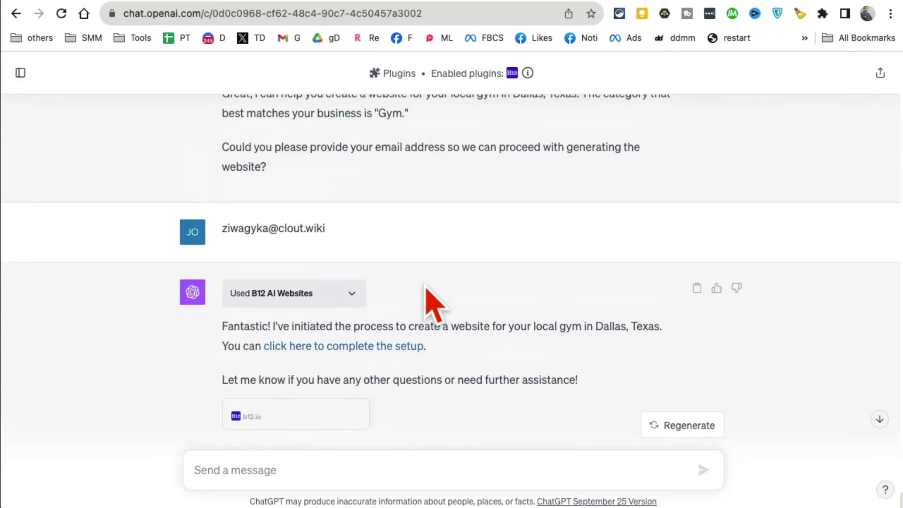
pyautogui.scroll(5, 426, 287)
pyautogui.scroll(4, 425, 284)
pyautogui.scroll(5, 425, 285)
pyautogui.scroll(5, 425, 284)
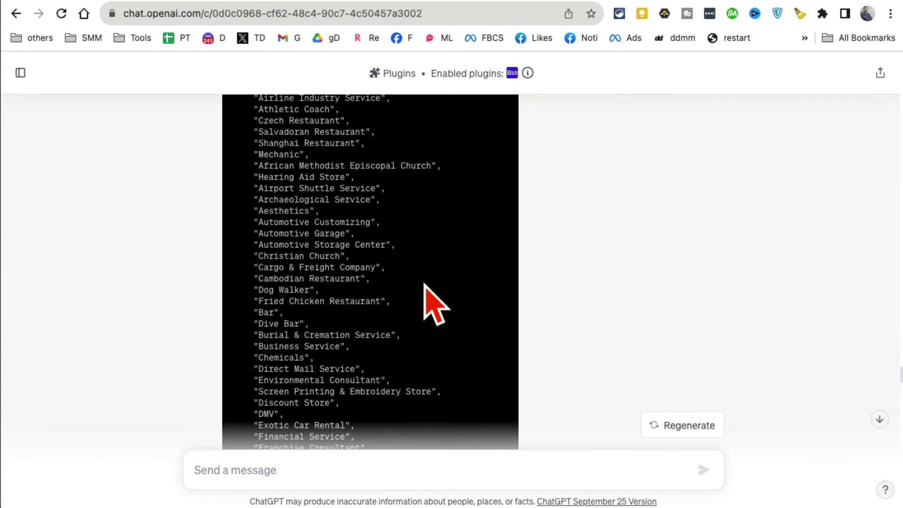
pyautogui.scroll(5, 424, 285)
pyautogui.scroll(5, 425, 285)
pyautogui.scroll(5, 424, 285)
pyautogui.scroll(5, 425, 285)
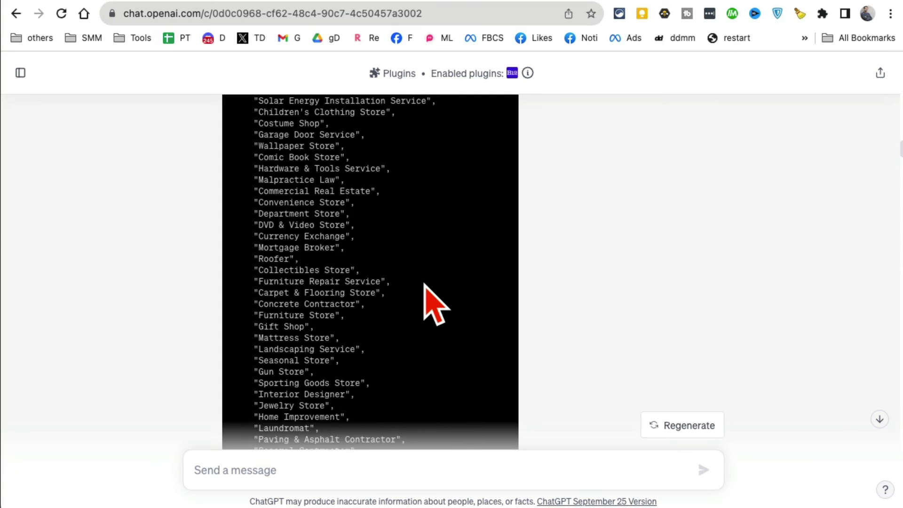
pyautogui.scroll(5, 425, 285)
pyautogui.scroll(5, 424, 285)
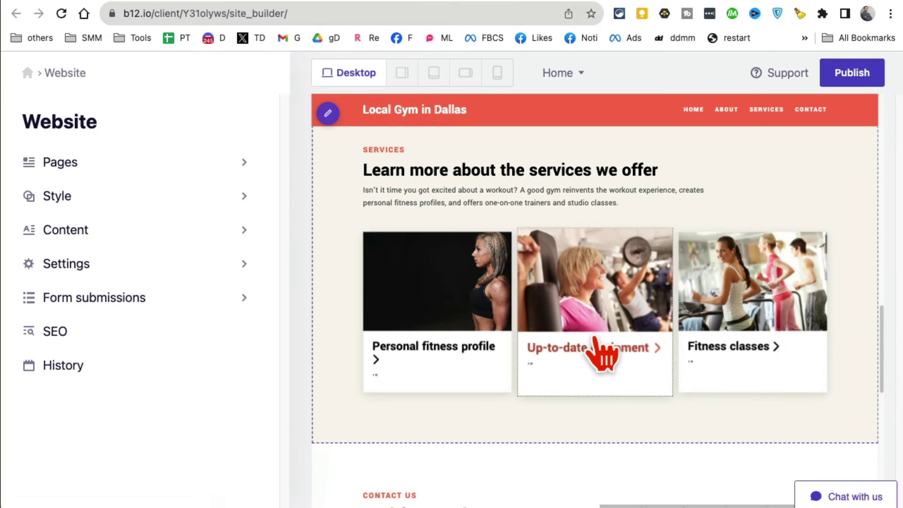
pyautogui.scroll(-1, 600, 350)
pyautogui.scroll(-3, 595, 351)
pyautogui.scroll(-6, 598, 353)
pyautogui.scroll(-3, 616, 367)
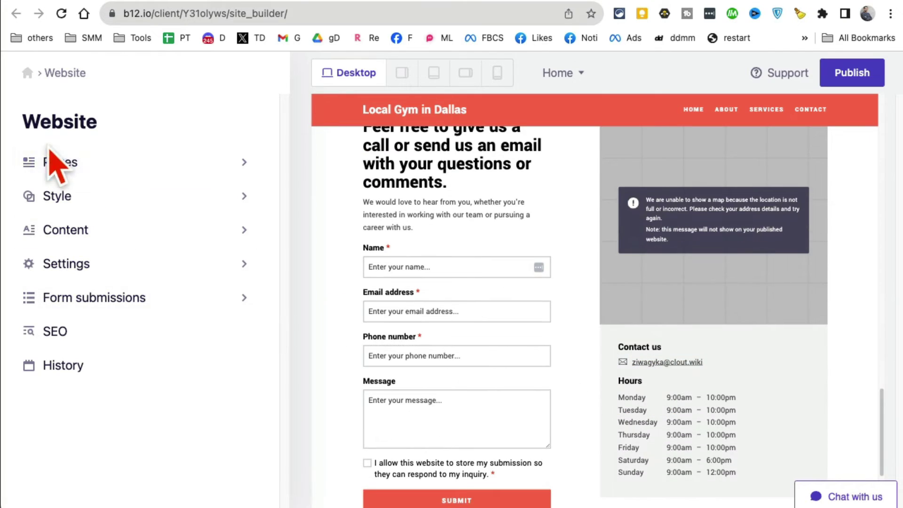
pyautogui.click(70, 163)
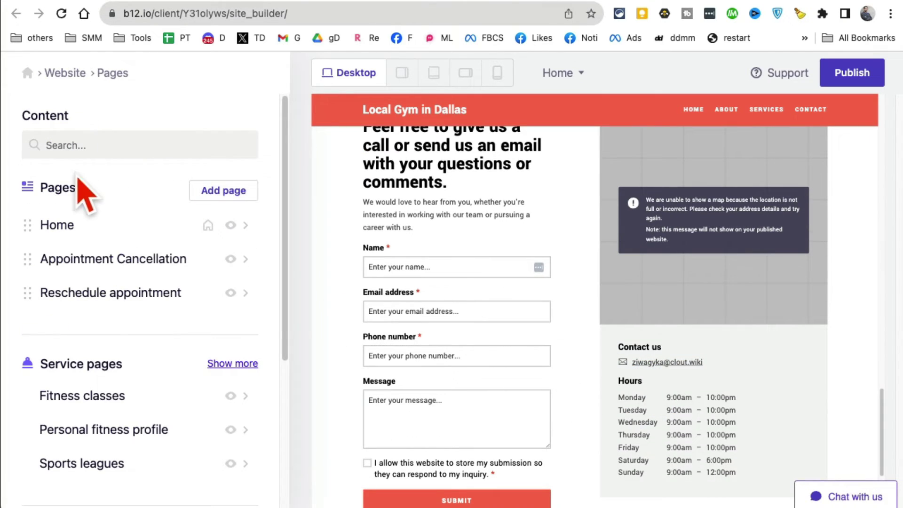
pyautogui.click(27, 72)
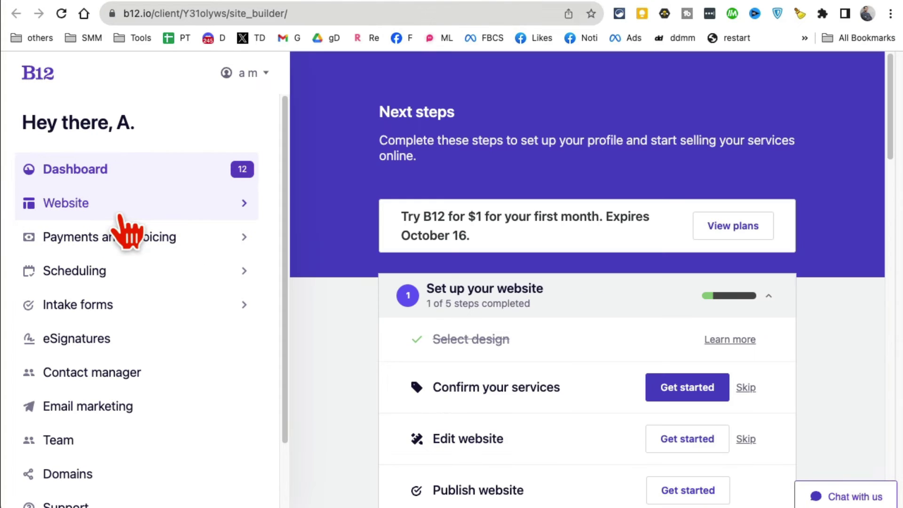
pyautogui.click(122, 215)
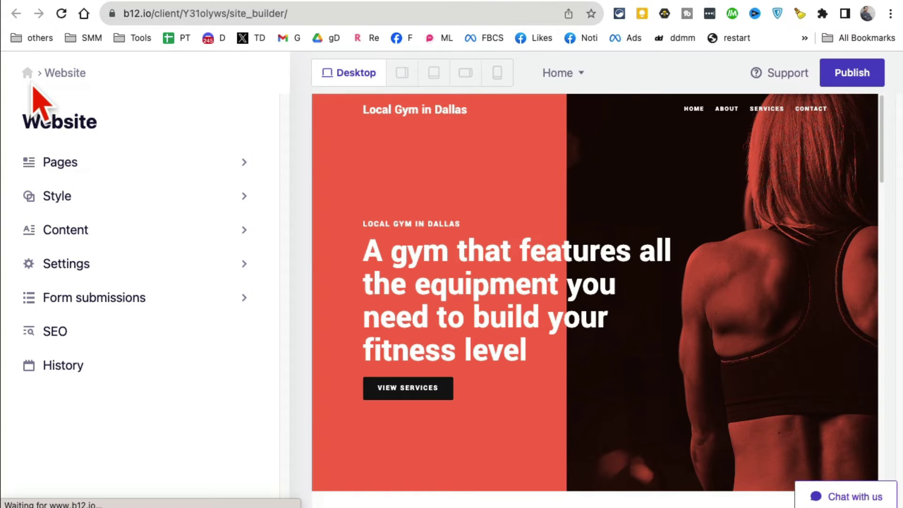
# Return to the B12 dashboard and begin the Confirm your services checklist item
pyautogui.click(27, 73)
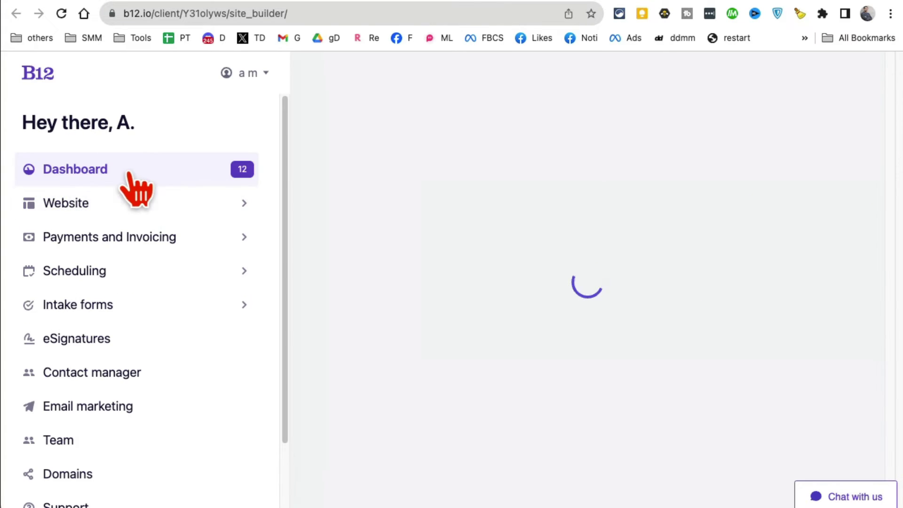
pyautogui.scroll(-1, 804, 406)
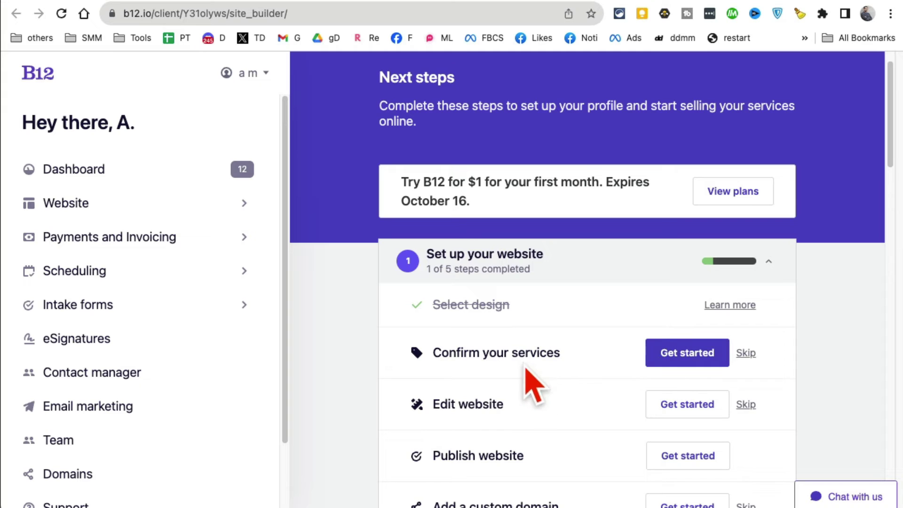
pyautogui.scroll(-2, 800, 377)
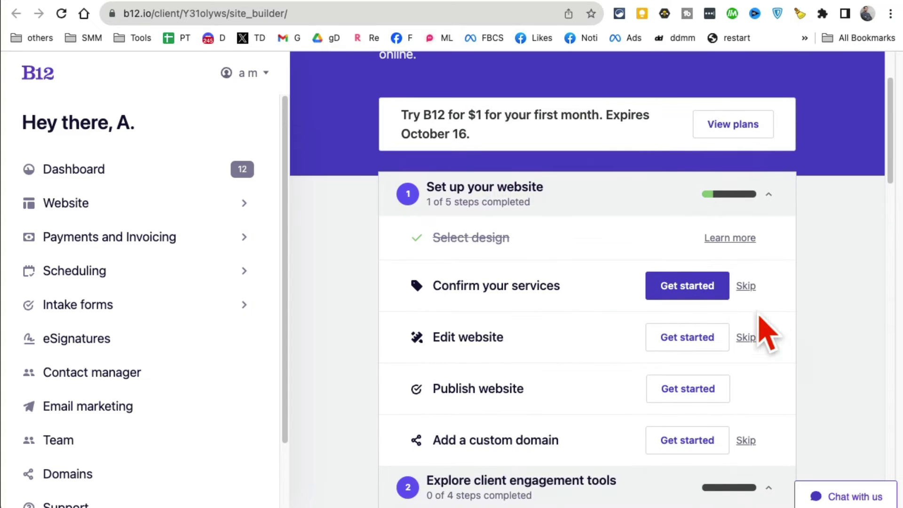
pyautogui.click(689, 290)
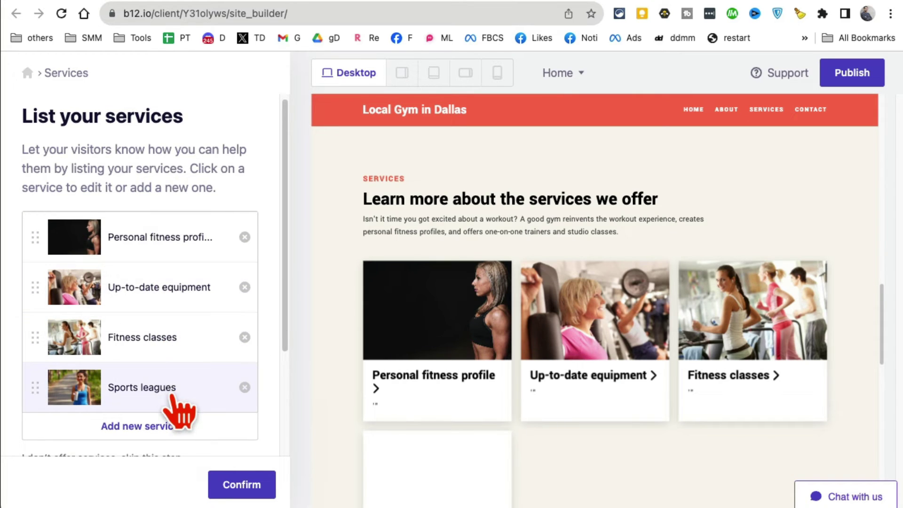
# Remove Sports leagues and confirm the gym's three remaining services
pyautogui.scroll(-1, 174, 391)
pyautogui.scroll(-2, 174, 390)
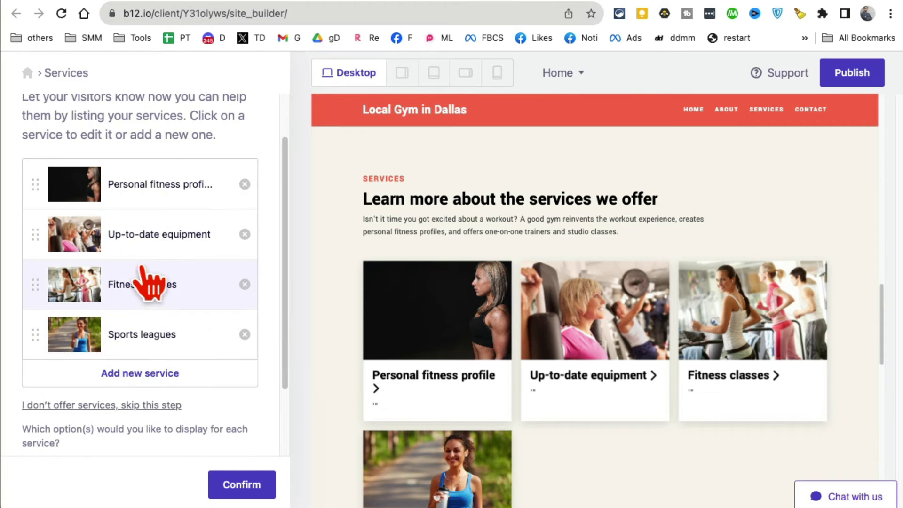
pyautogui.click(244, 334)
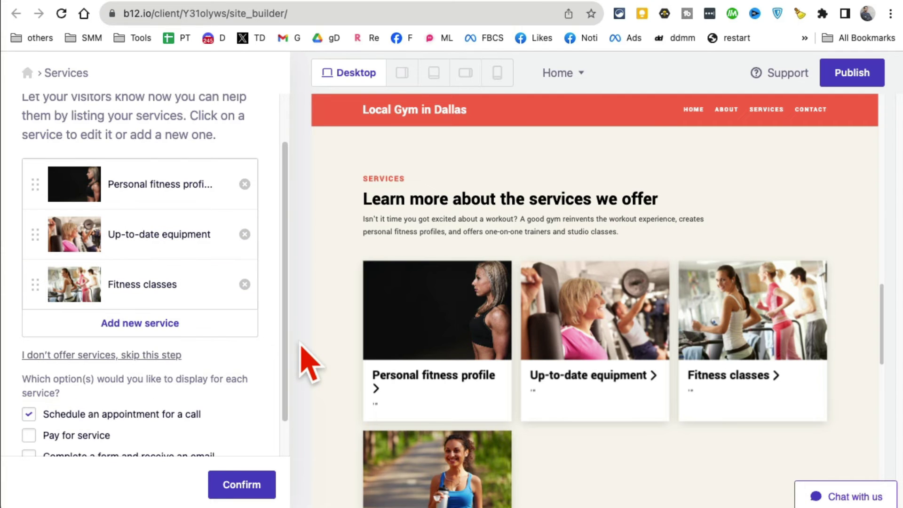
pyautogui.scroll(-2, 490, 393)
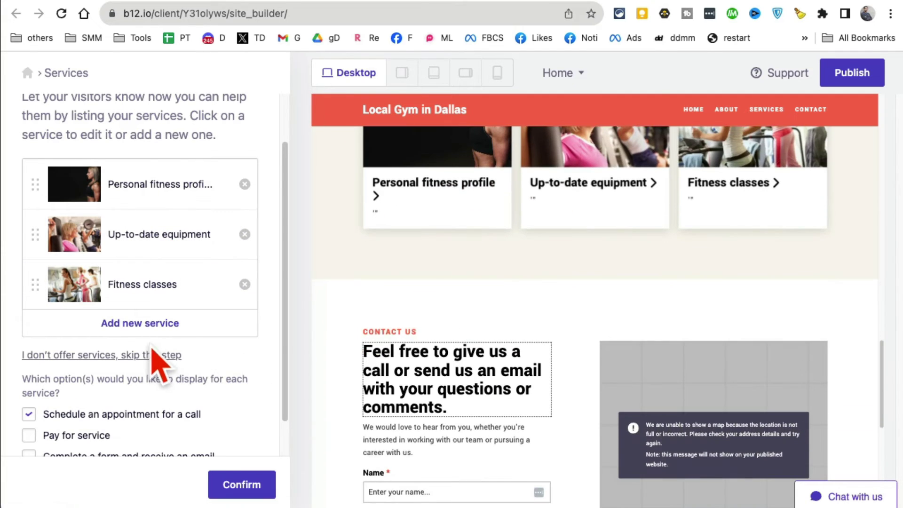
pyautogui.scroll(-1, 210, 362)
pyautogui.click(236, 478)
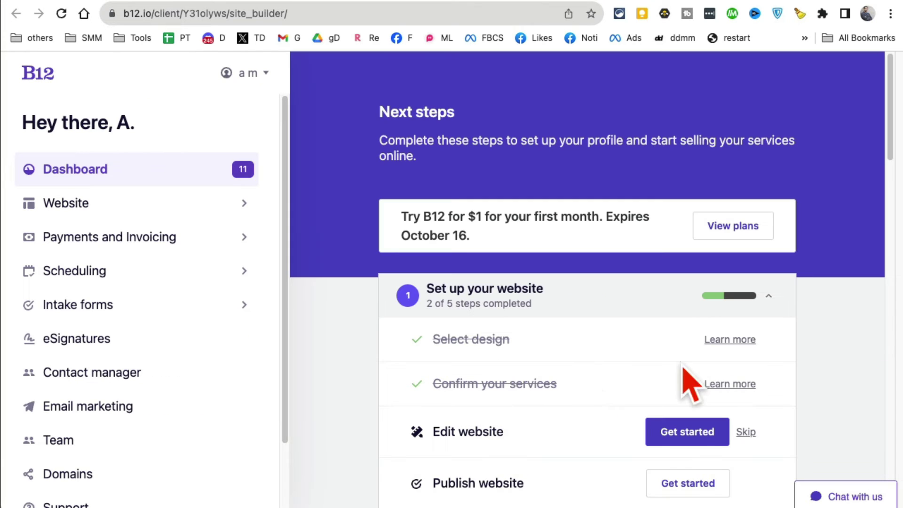
pyautogui.scroll(-2, 821, 375)
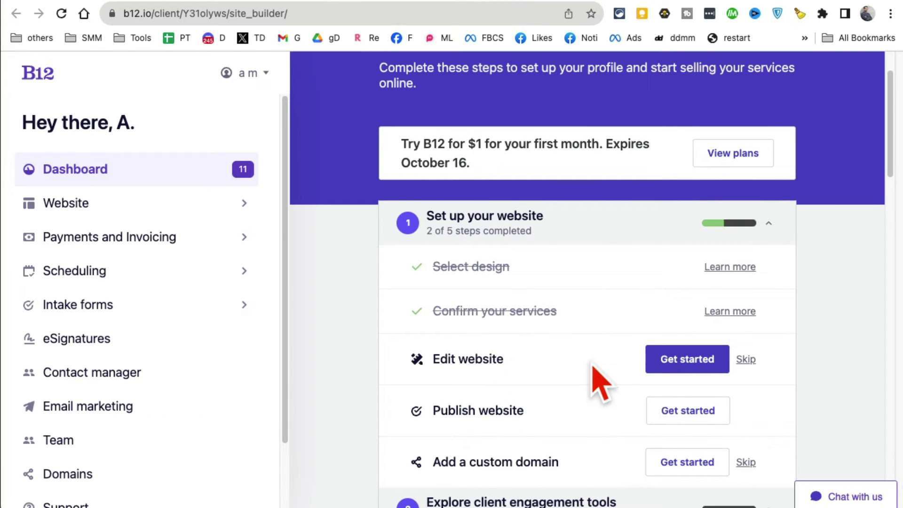
pyautogui.scroll(-1, 762, 372)
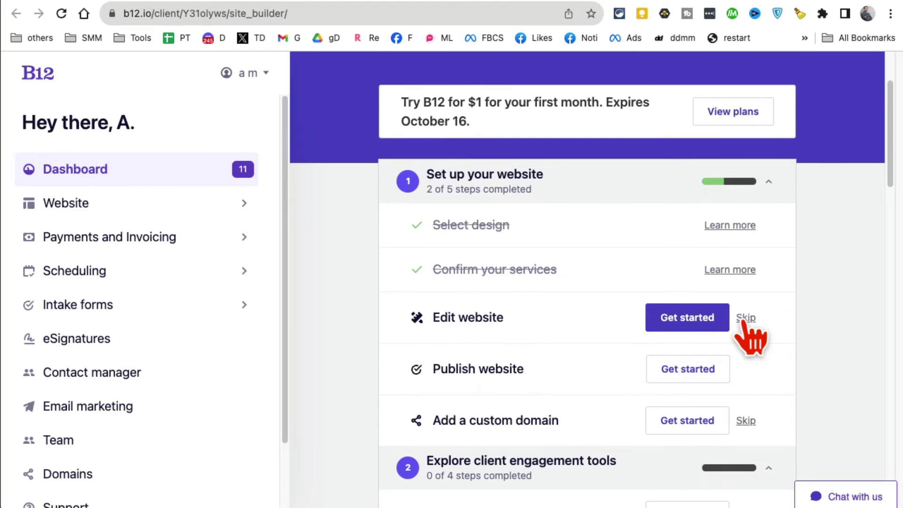
pyautogui.click(745, 318)
pyautogui.scroll(-2, 572, 325)
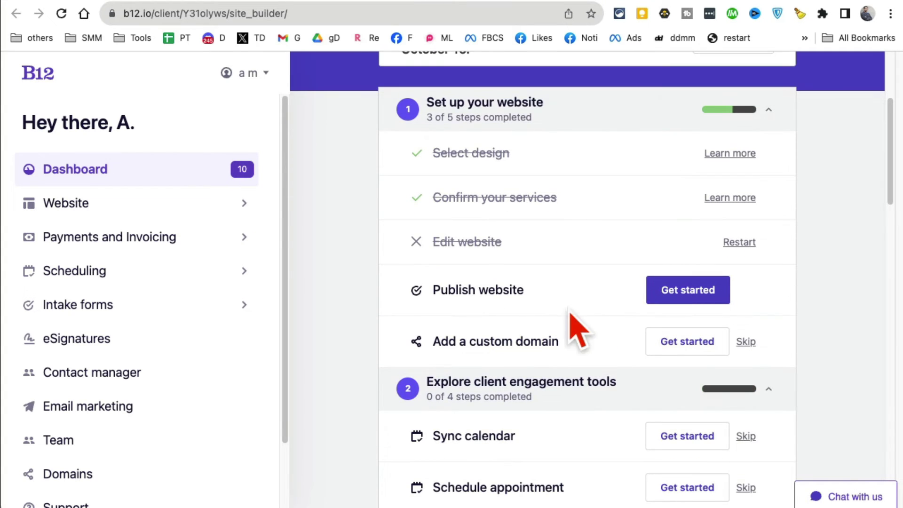
pyautogui.scroll(-3, 565, 362)
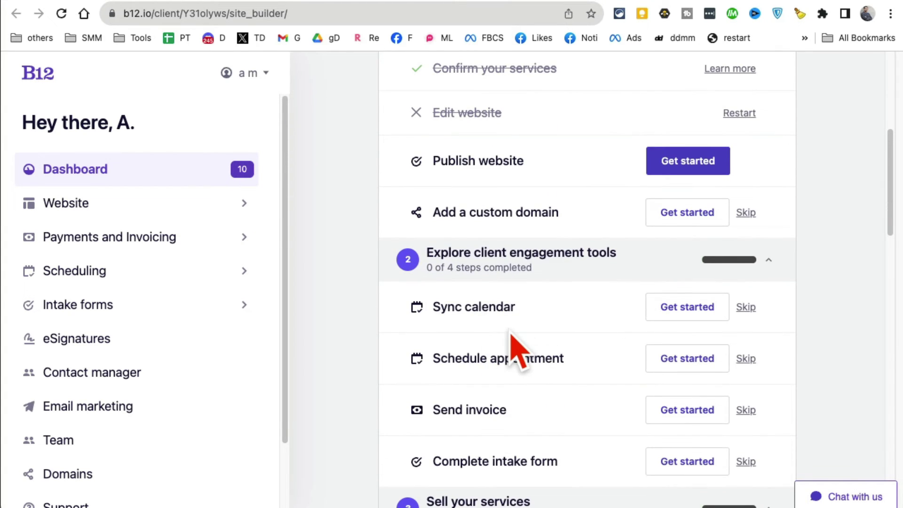
pyautogui.scroll(-1, 182, 372)
pyautogui.scroll(-1, 181, 371)
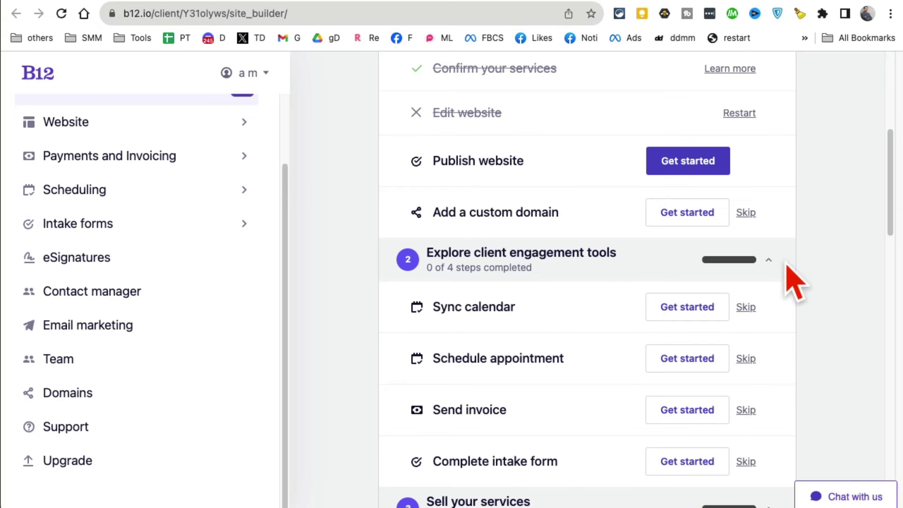
pyautogui.scroll(-5, 397, 341)
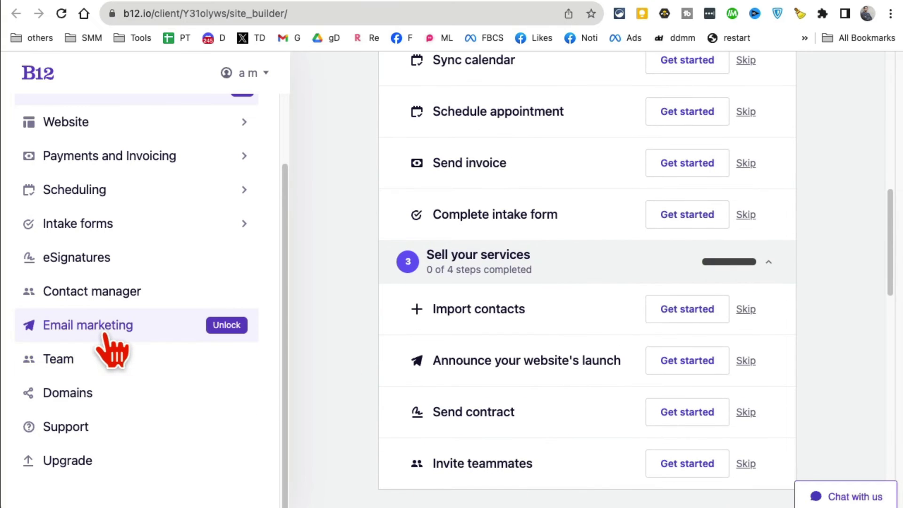
pyautogui.click(104, 334)
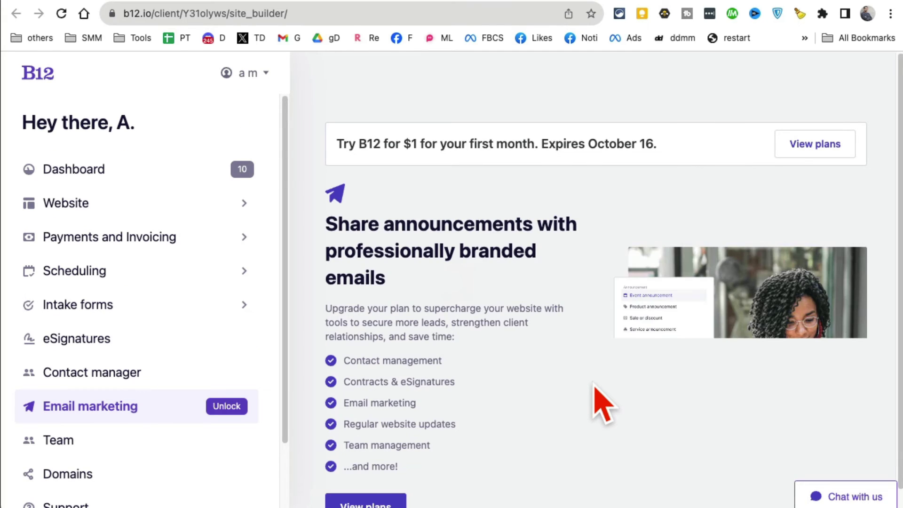
pyautogui.scroll(-1, 593, 384)
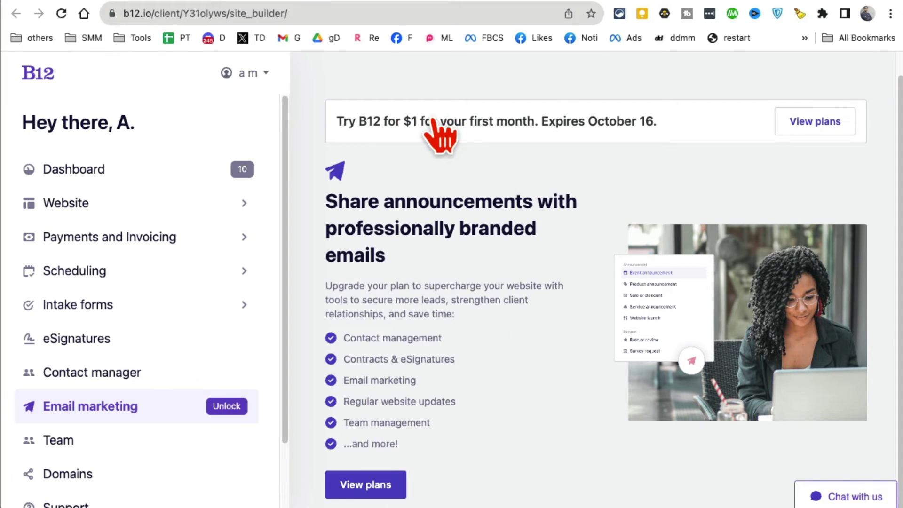
pyautogui.moveTo(135, 338)
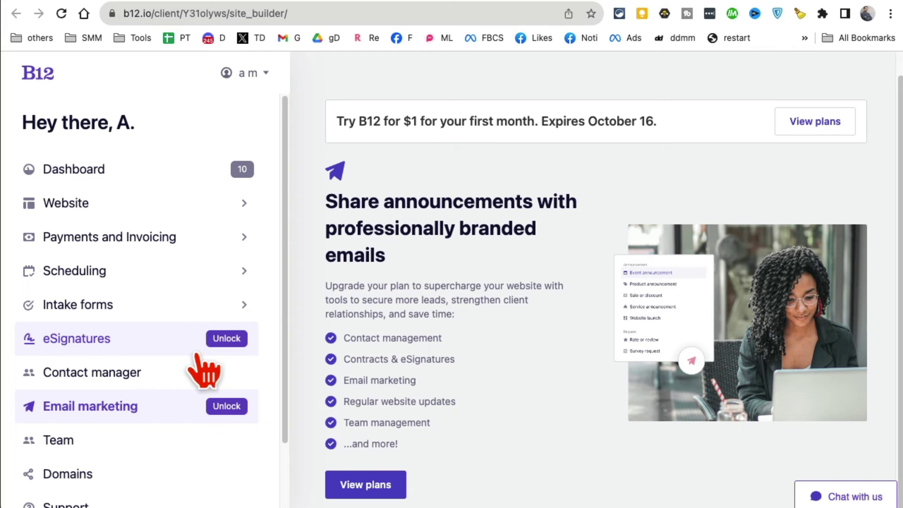
pyautogui.click(133, 374)
pyautogui.click(96, 170)
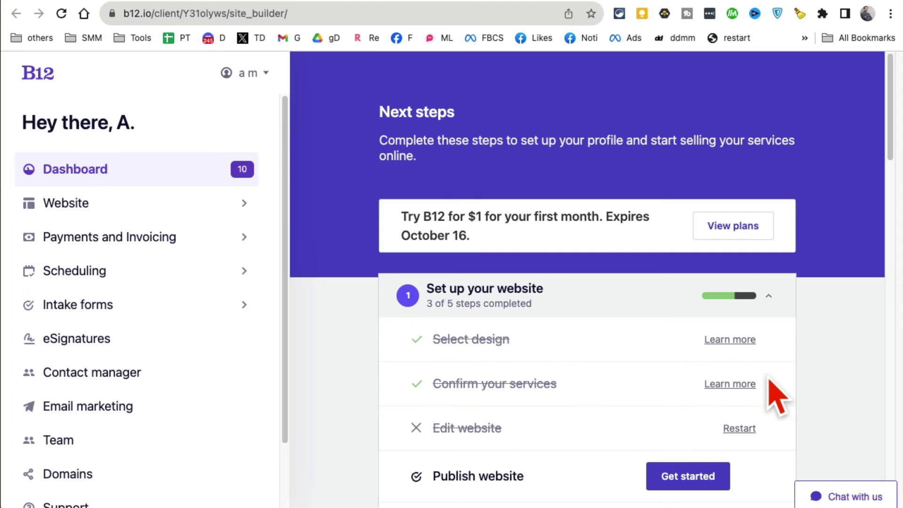
pyautogui.click(734, 303)
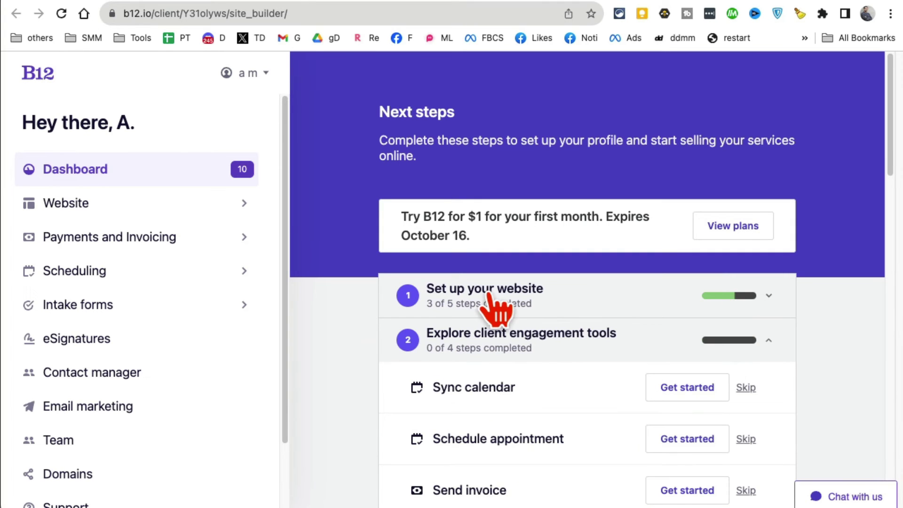
pyautogui.click(784, 305)
pyautogui.scroll(-2, 696, 400)
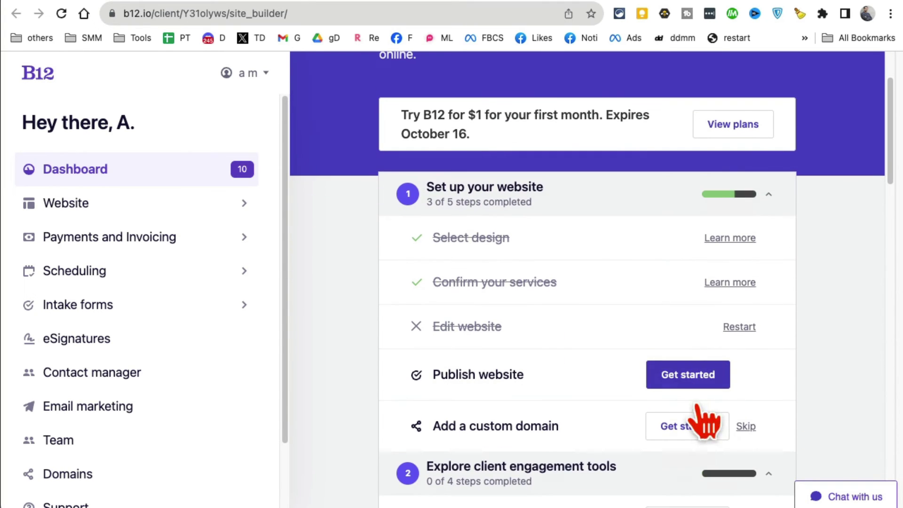
# Open the Local Gym in Dallas site builder and scroll through the full desktop preview
pyautogui.click(94, 207)
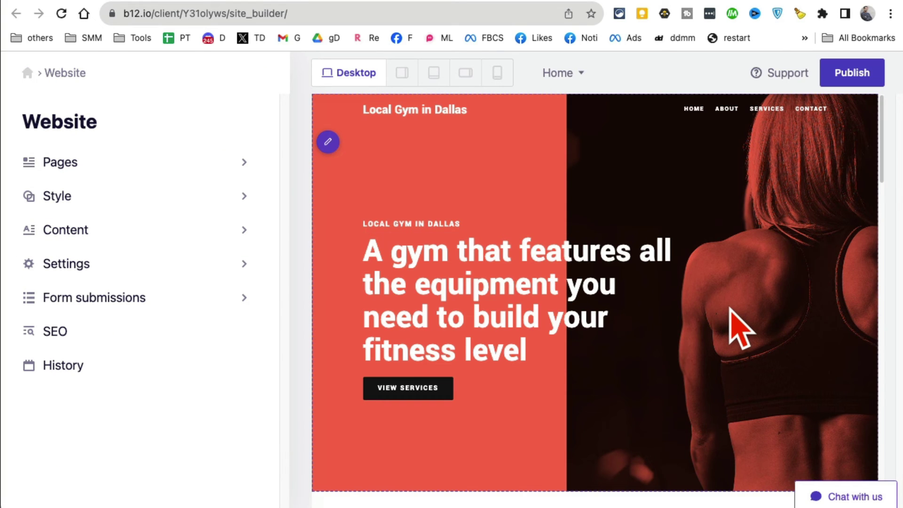
pyautogui.scroll(-1, 730, 310)
pyautogui.scroll(-1, 739, 313)
pyautogui.scroll(-2, 747, 312)
pyautogui.scroll(-2, 747, 312)
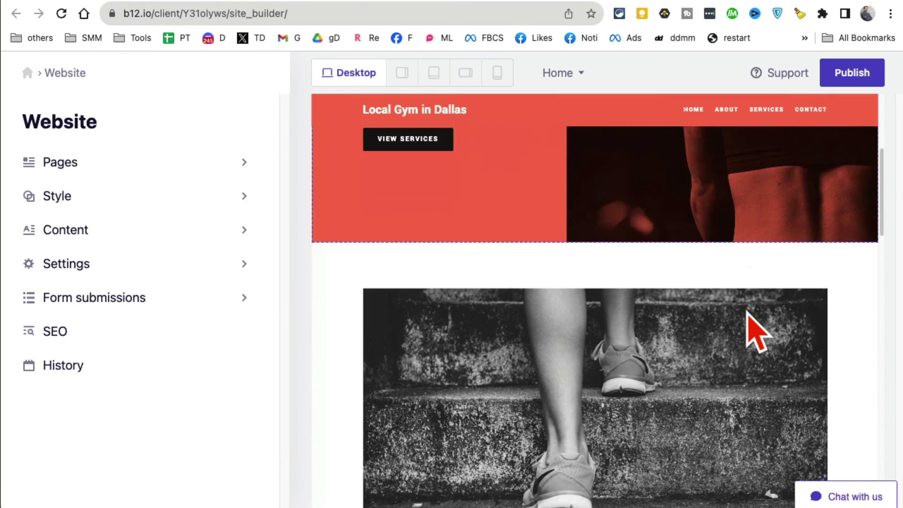
pyautogui.scroll(-5, 755, 332)
pyautogui.scroll(-7, 755, 329)
pyautogui.scroll(-7, 755, 329)
pyautogui.scroll(-5, 755, 331)
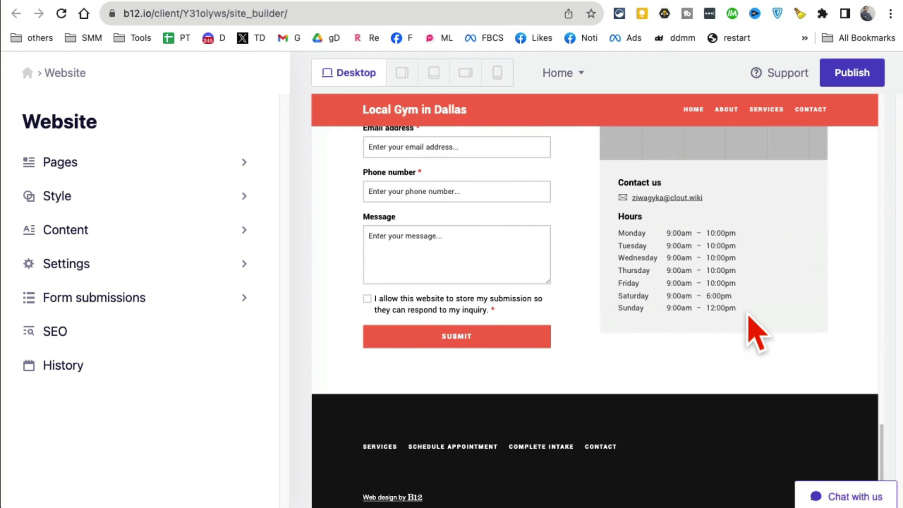
# Preview the site in tablet landscape, tablet portrait and mobile landscape layouts
pyautogui.click(402, 73)
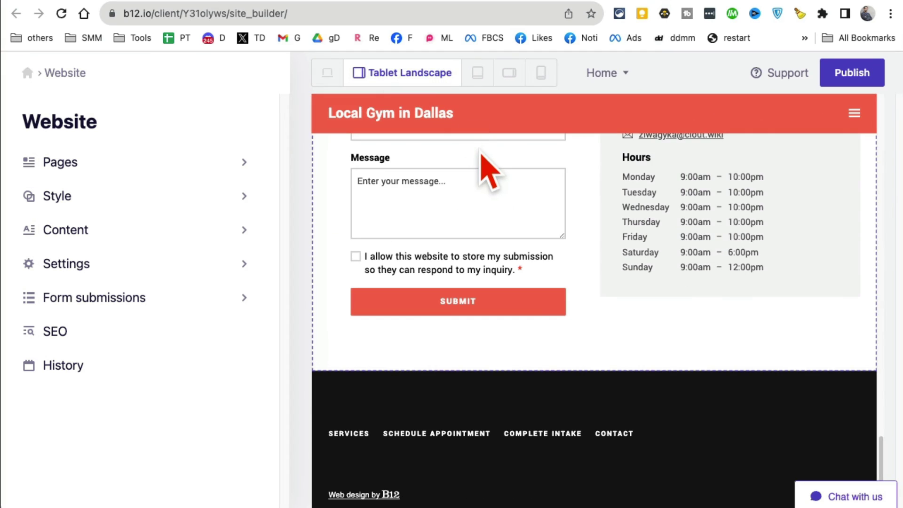
pyautogui.scroll(10, 630, 258)
pyautogui.scroll(5, 630, 259)
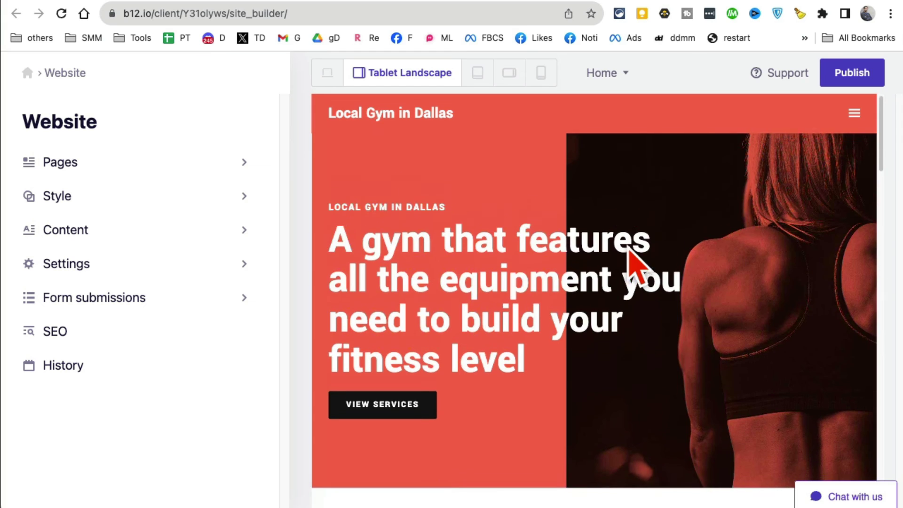
pyautogui.click(480, 75)
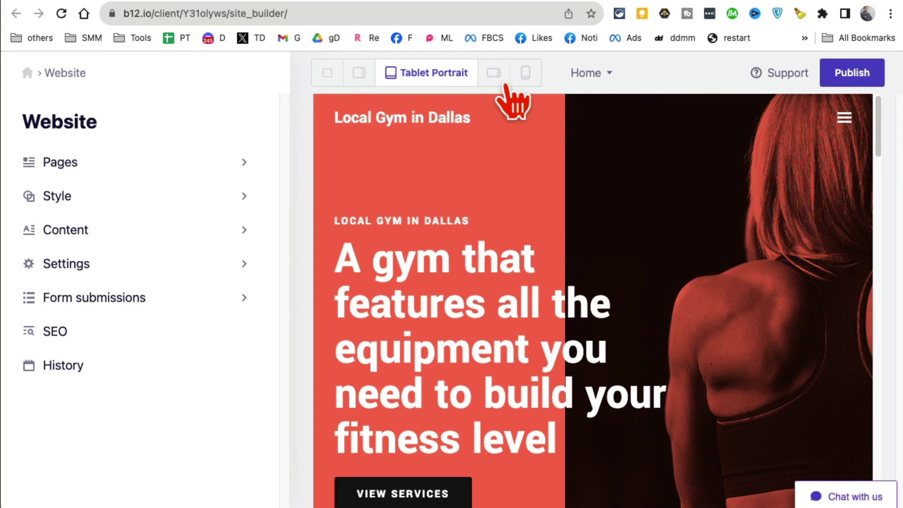
pyautogui.click(500, 76)
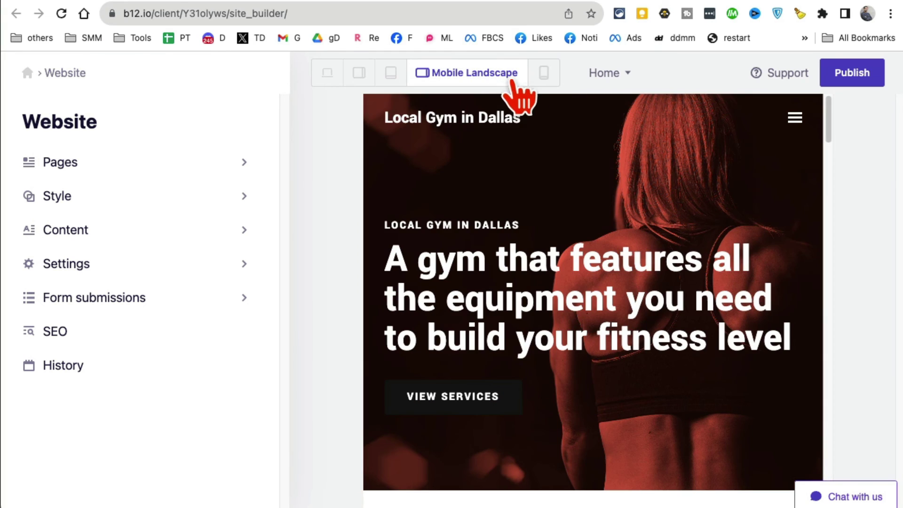
# Switch to mobile portrait and scroll through services, contact form and map back to the hero
pyautogui.click(544, 77)
pyautogui.scroll(-2, 715, 279)
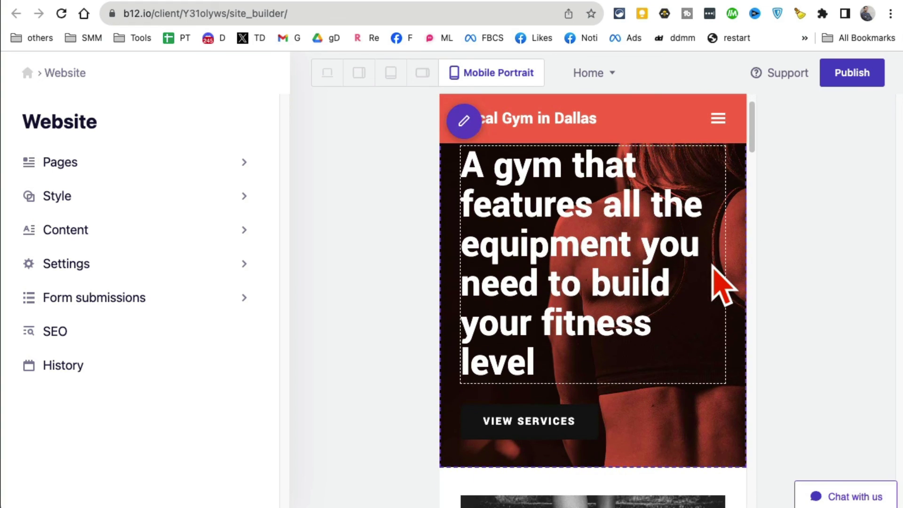
pyautogui.scroll(-8, 714, 275)
pyautogui.scroll(-5, 720, 287)
pyautogui.scroll(-5, 719, 287)
pyautogui.scroll(-5, 720, 287)
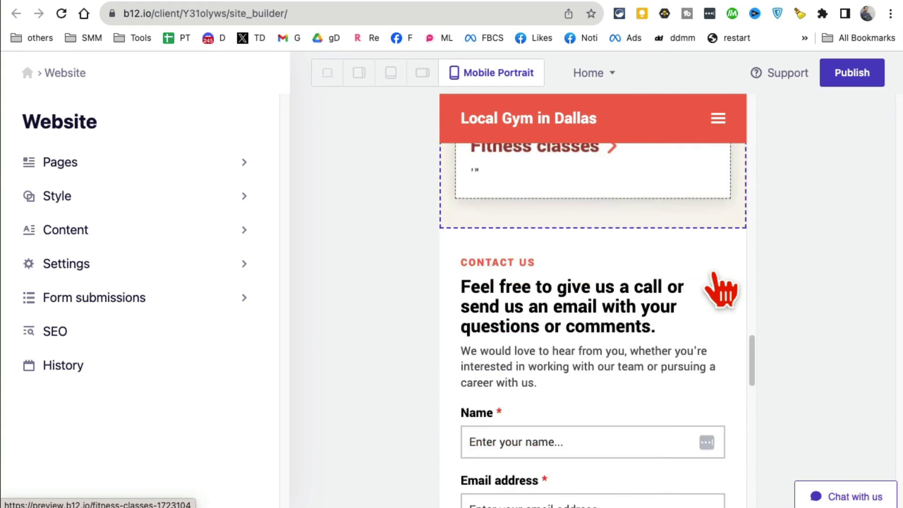
pyautogui.scroll(-5, 720, 287)
pyautogui.scroll(-5, 721, 288)
pyautogui.scroll(4, 721, 289)
pyautogui.scroll(2, 720, 289)
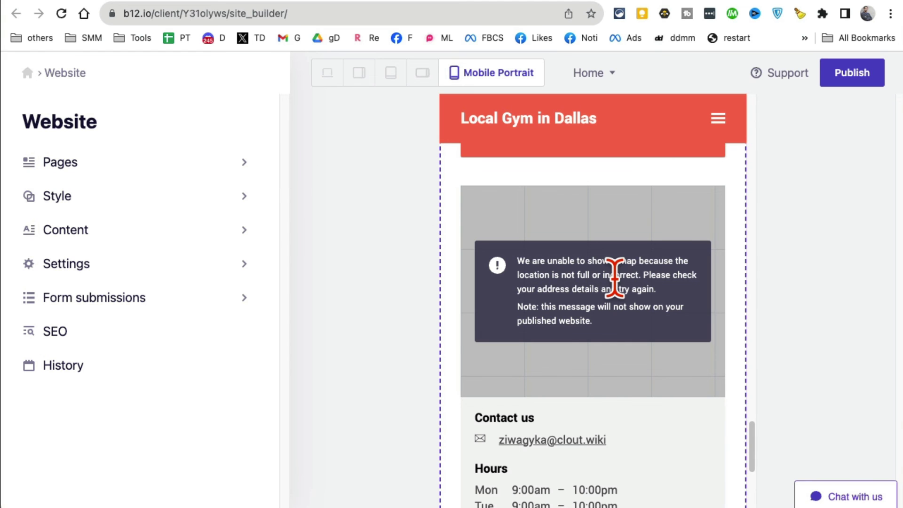
pyautogui.scroll(-5, 670, 325)
pyautogui.scroll(-2, 701, 336)
pyautogui.scroll(10, 703, 338)
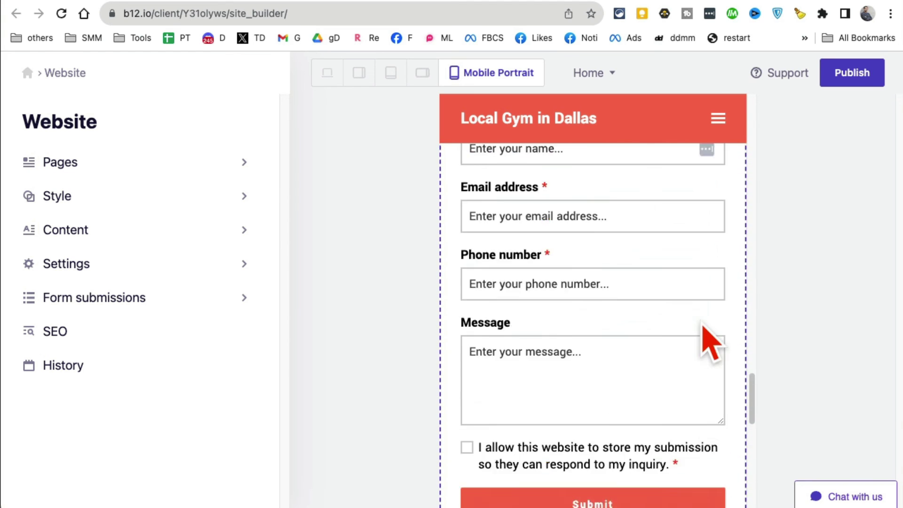
pyautogui.scroll(10, 700, 337)
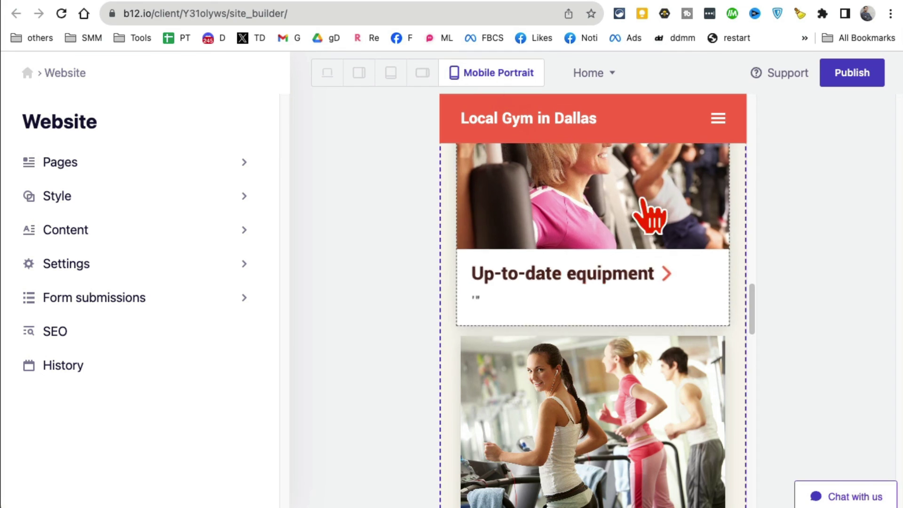
pyautogui.scroll(5, 659, 283)
pyautogui.scroll(10, 665, 309)
pyautogui.scroll(2, 661, 301)
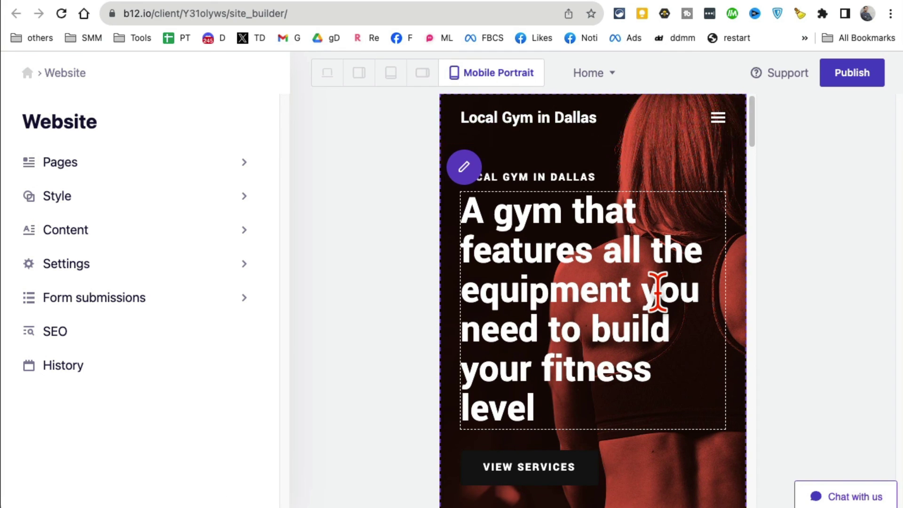